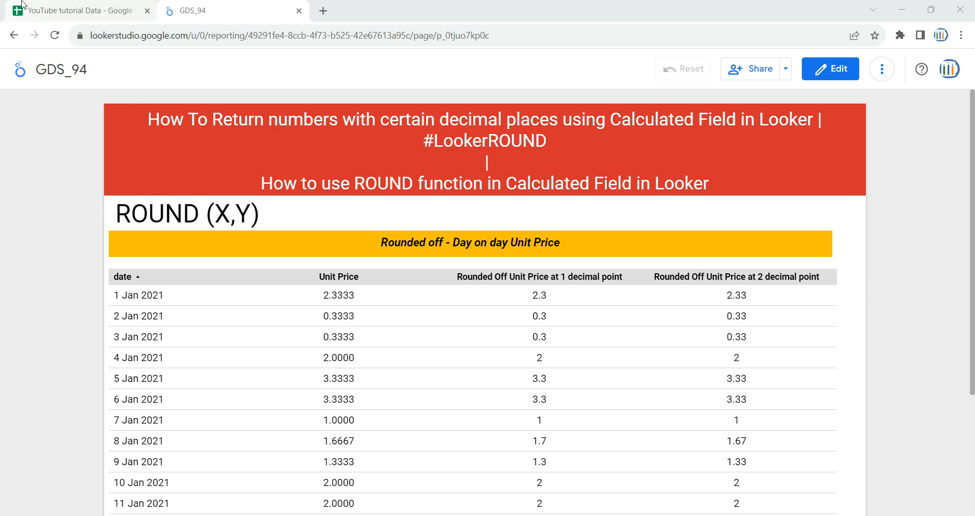
Switch to the Google Sheets source data, examine the Unit Price column, and return to the Looker Studio report.
left_click(49, 7)
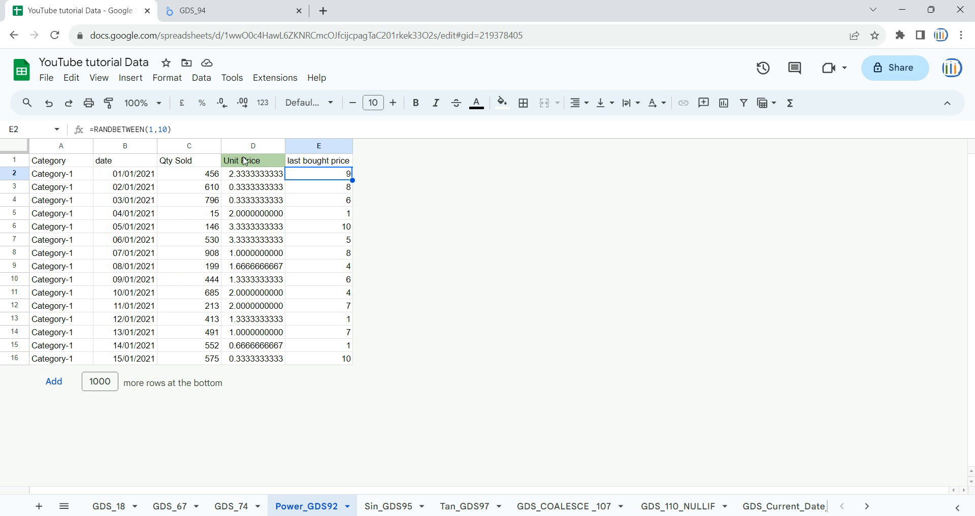
left_click(263, 144)
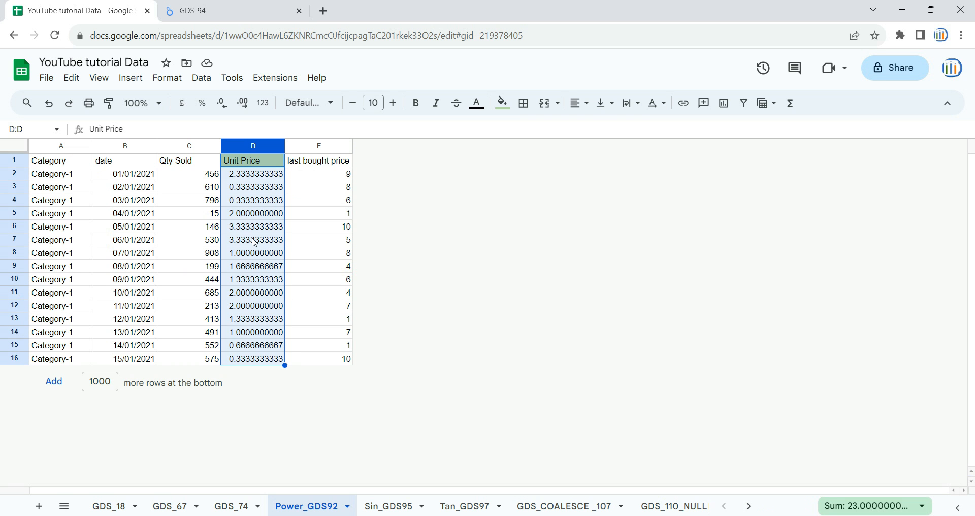
left_click(199, 7)
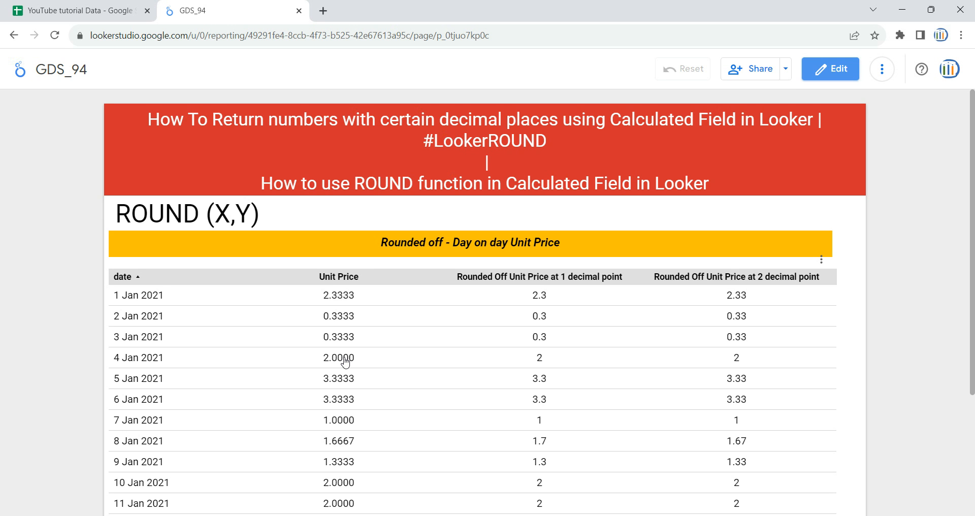
Examine the ROUND (X,Y) syntax and its two arguments in the report, comparing them with the Google Sheets source data.
left_click_drag(260, 210, 117, 203)
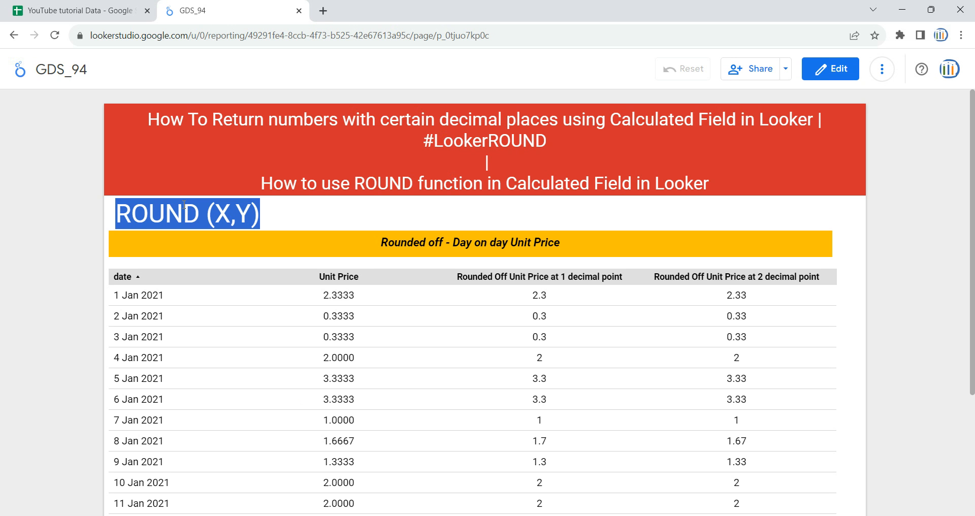
left_click_drag(196, 208, 118, 208)
left_click_drag(208, 210, 251, 212)
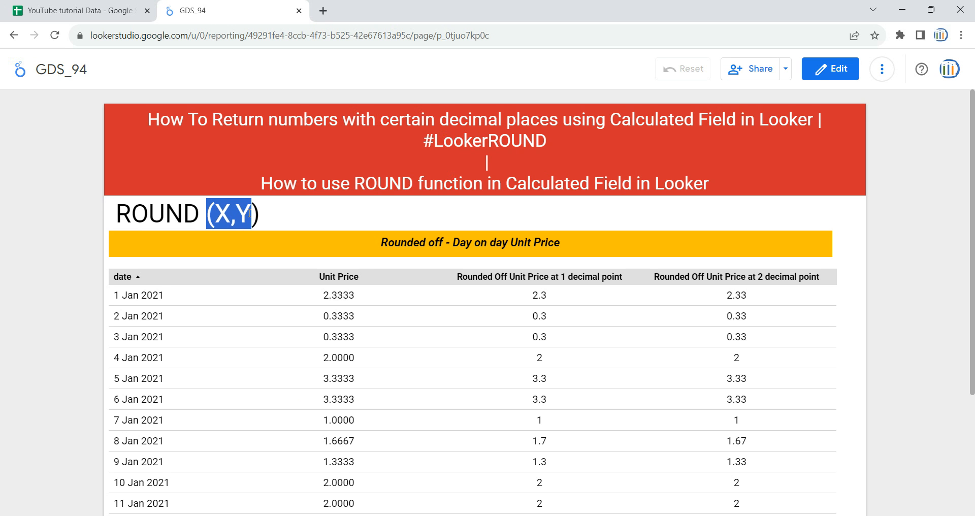
left_click(238, 209)
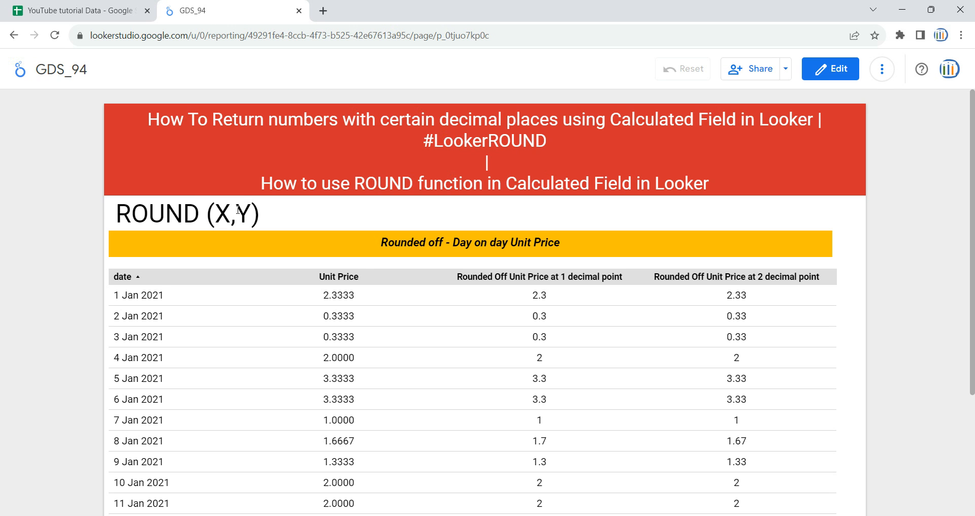
left_click_drag(234, 210, 208, 211)
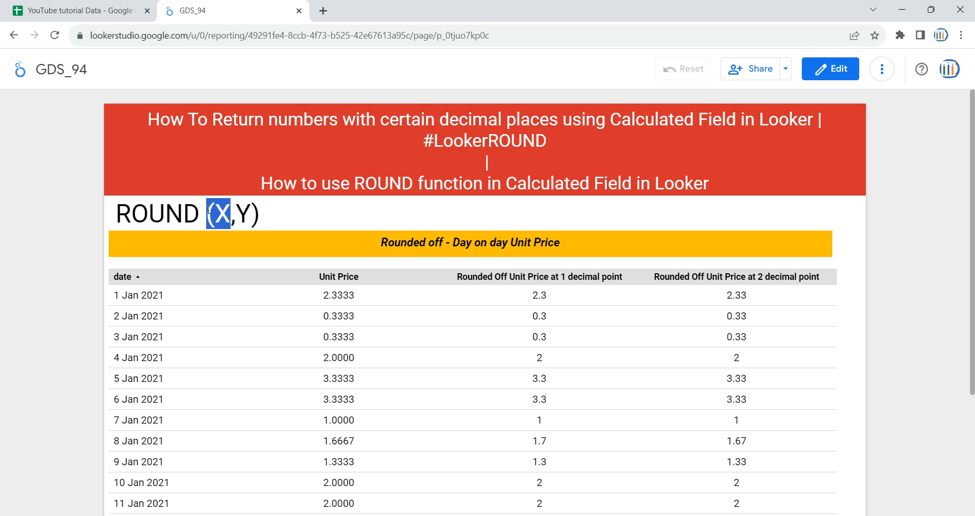
double_click(242, 213)
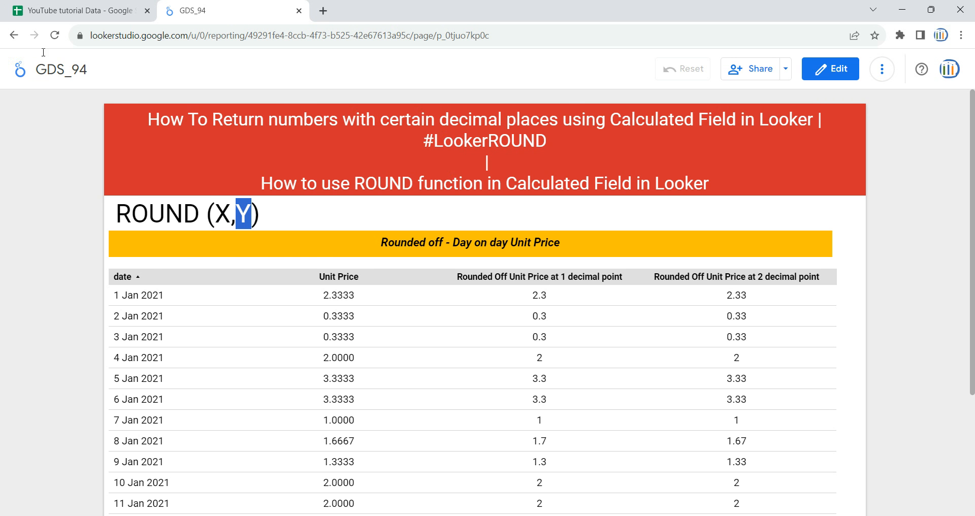
left_click(74, 10)
left_click(197, 189)
left_click(219, 10)
left_click(943, 294)
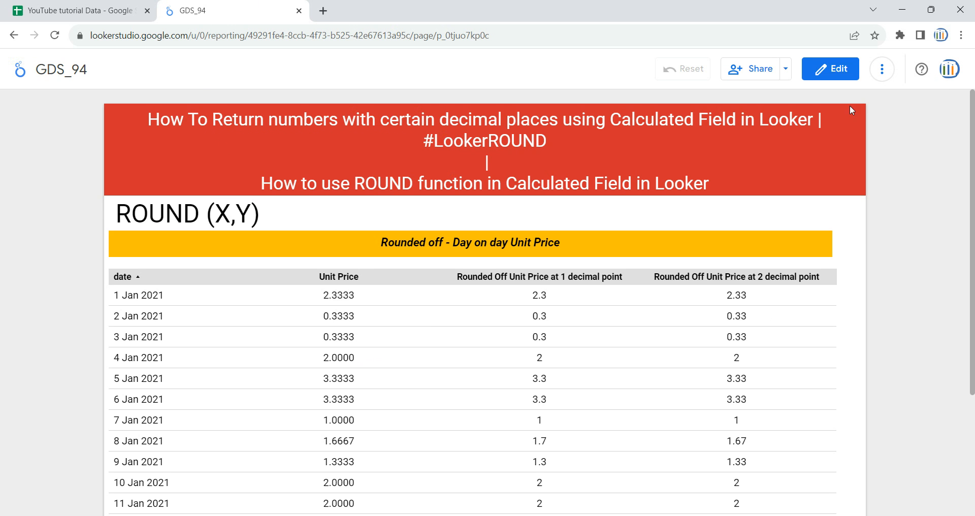
Open the GDS_94 report for editing and add a new blank page.
left_click(830, 69)
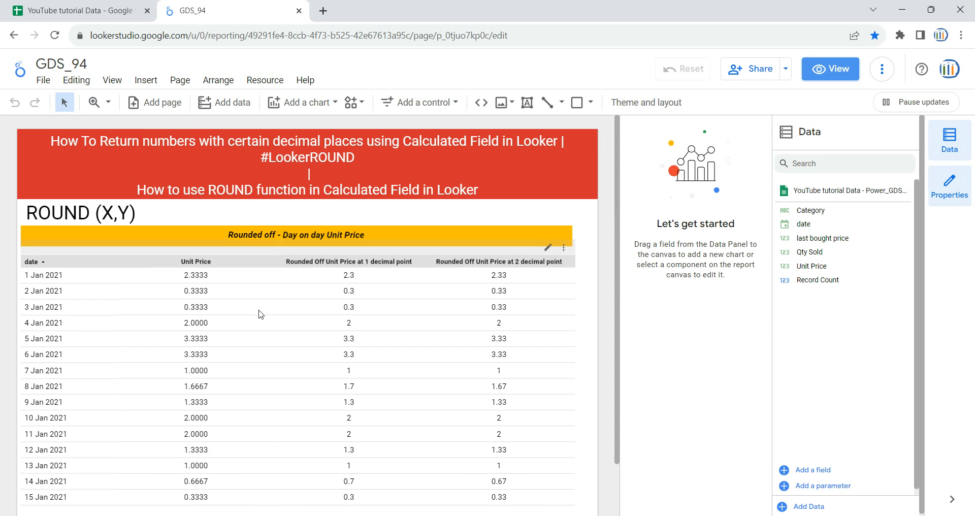
left_click(180, 79)
left_click(200, 102)
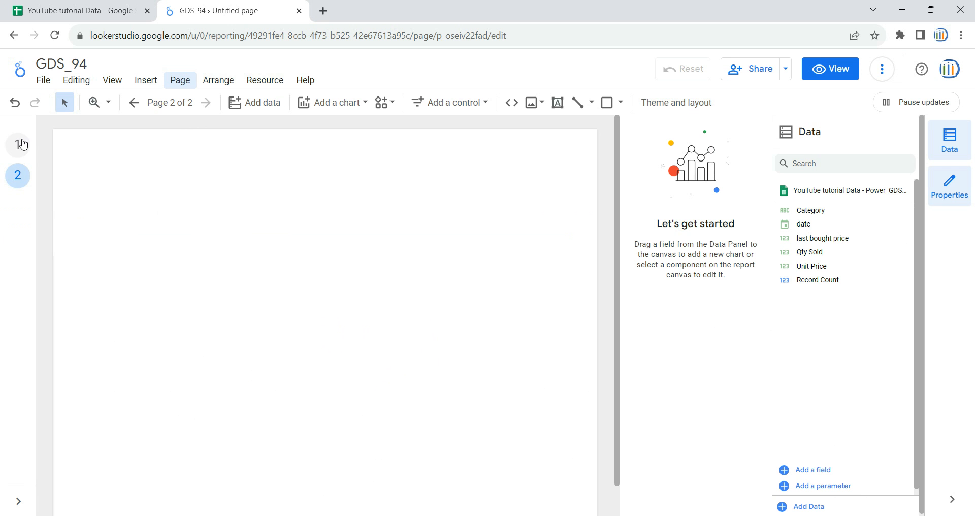
Copy the red title banner and the yellow "Rounded off - Day on day Unit Price" heading from page 1 to page 2.
left_click(23, 144)
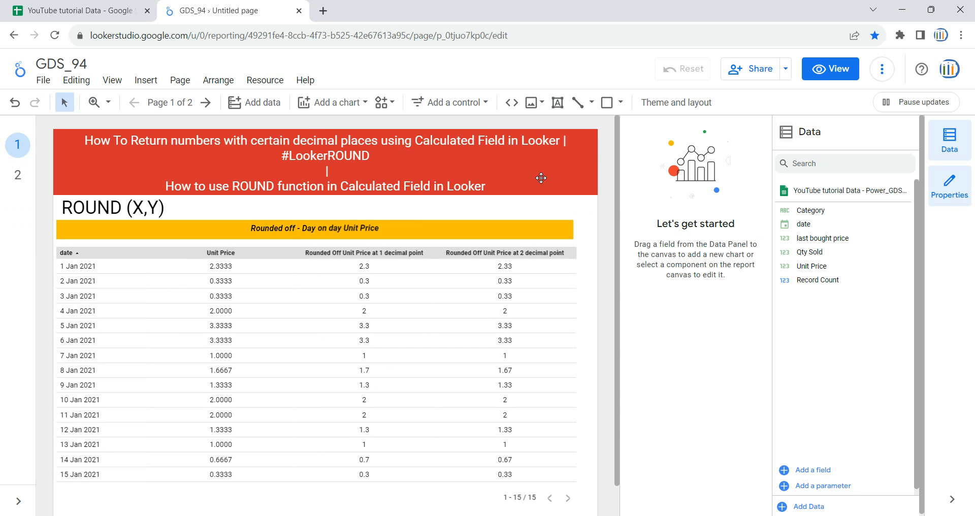
left_click(541, 177)
left_click(523, 229, "shift")
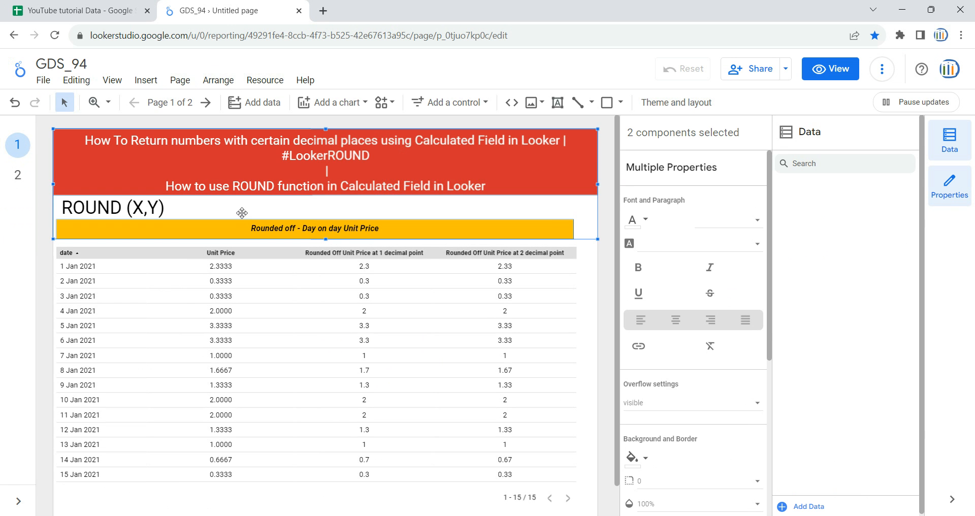
left_click(18, 174)
key("ctrl+v")
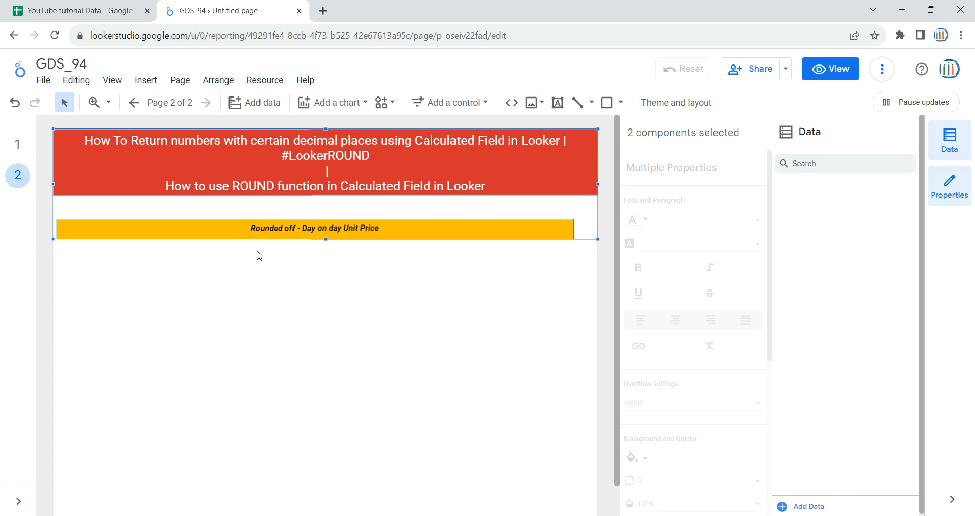
Widen the yellow heading on page 2 so it reaches almost to the page's right edge.
left_click(548, 272)
left_click(572, 229)
left_click_drag(573, 230, 592, 230)
left_click(498, 300)
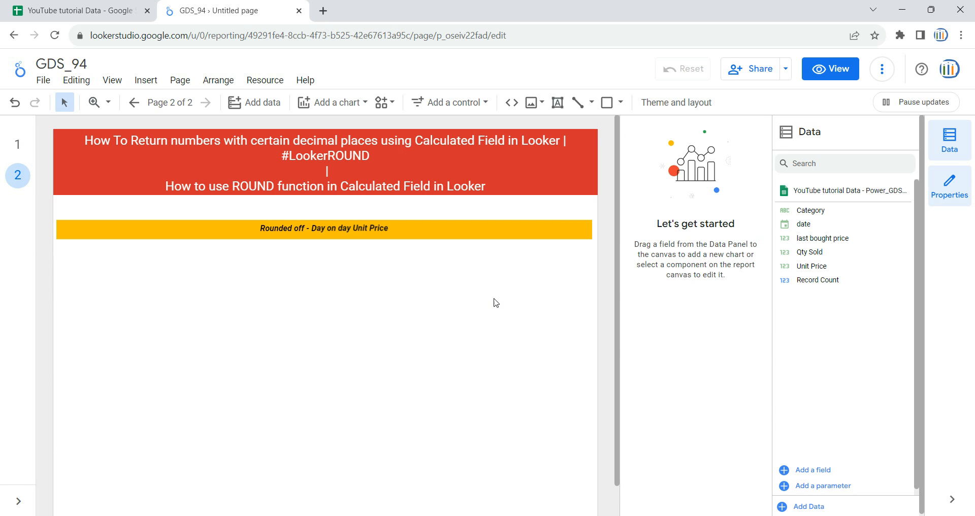
left_click(17, 147)
left_click(117, 11)
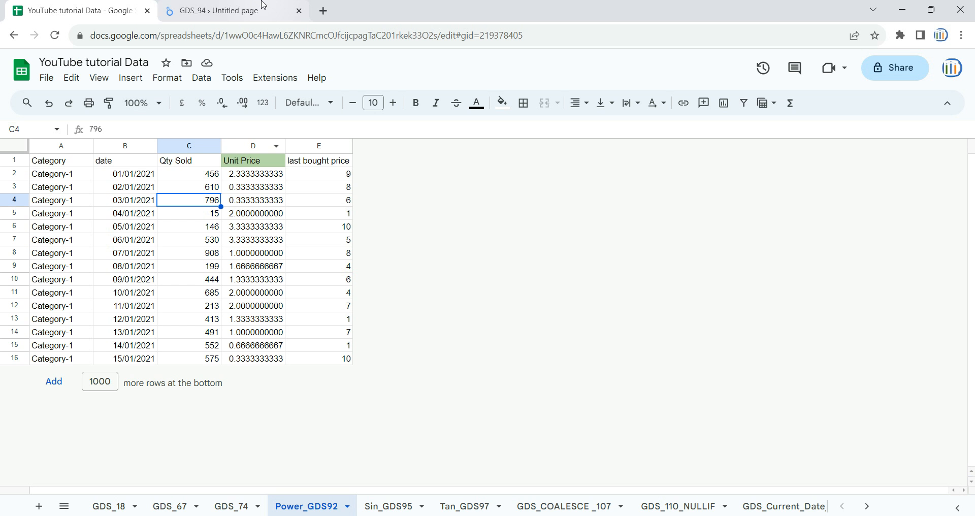
left_click(264, 6)
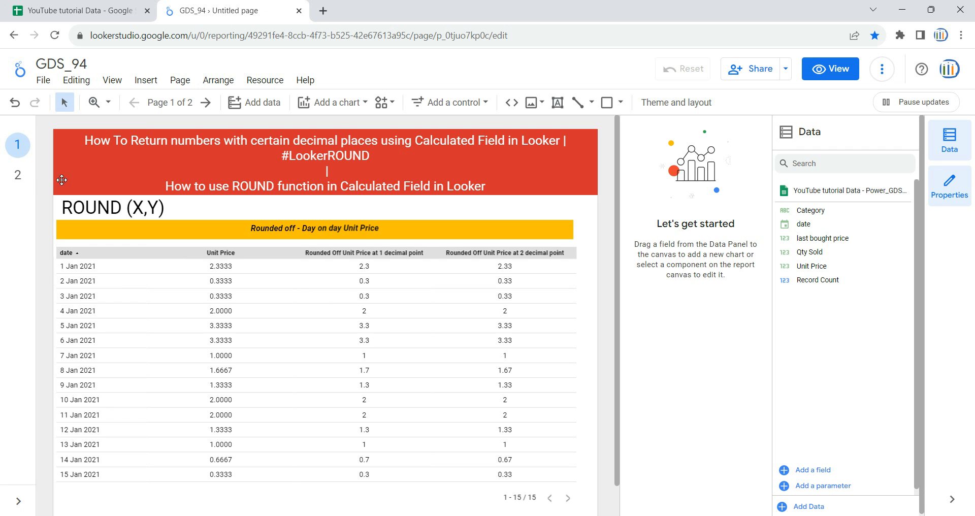
left_click(19, 174)
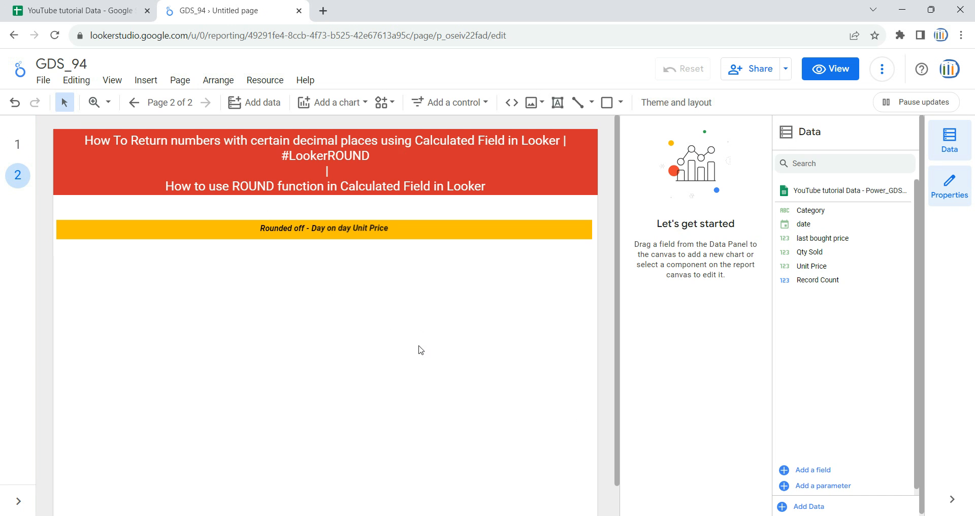
left_click(269, 103)
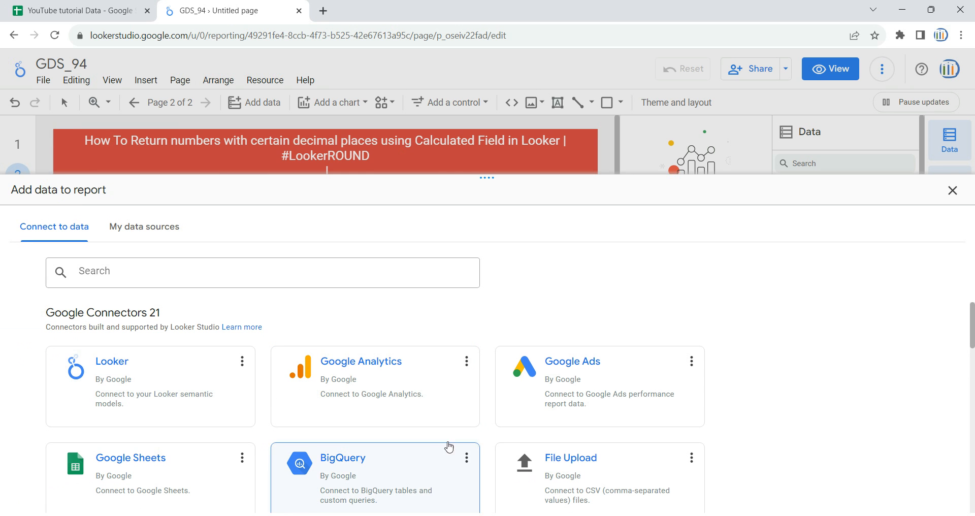
left_click(952, 193)
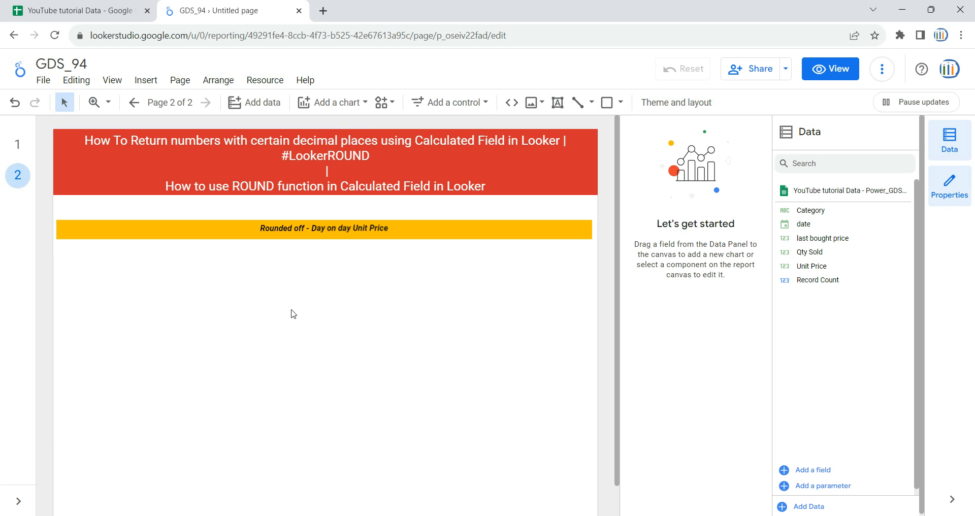
Insert a table below the yellow heading on page 2 and enlarge it to nearly the heading's width and further down the page.
left_click(349, 110)
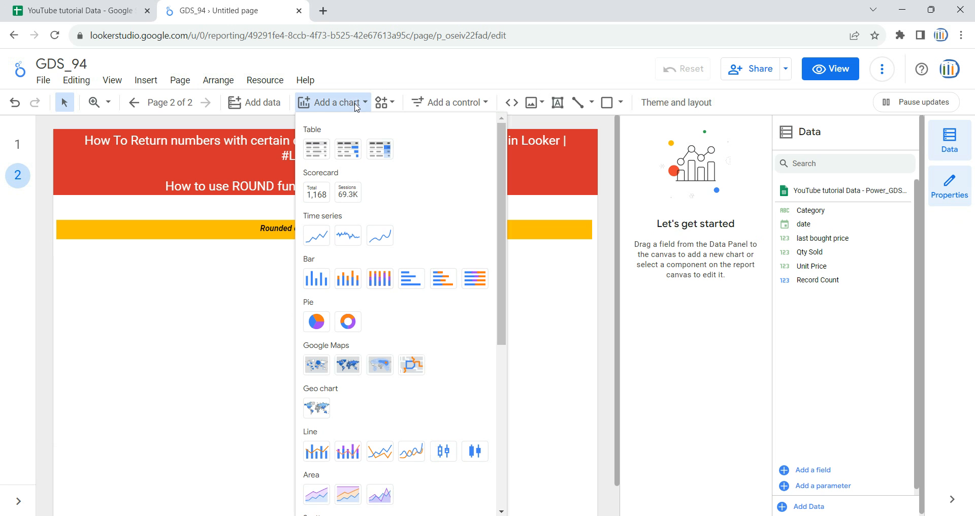
left_click(310, 155)
left_click(65, 252)
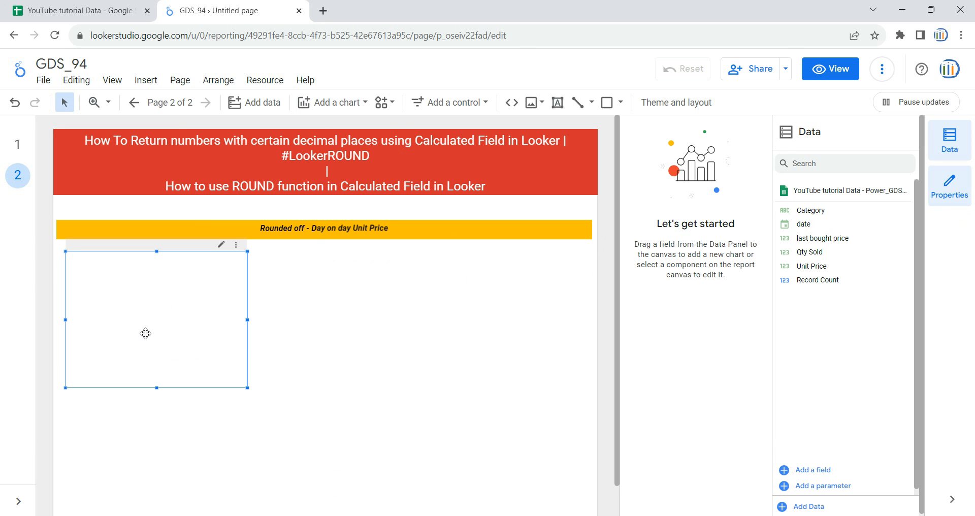
left_click_drag(246, 340, 579, 325)
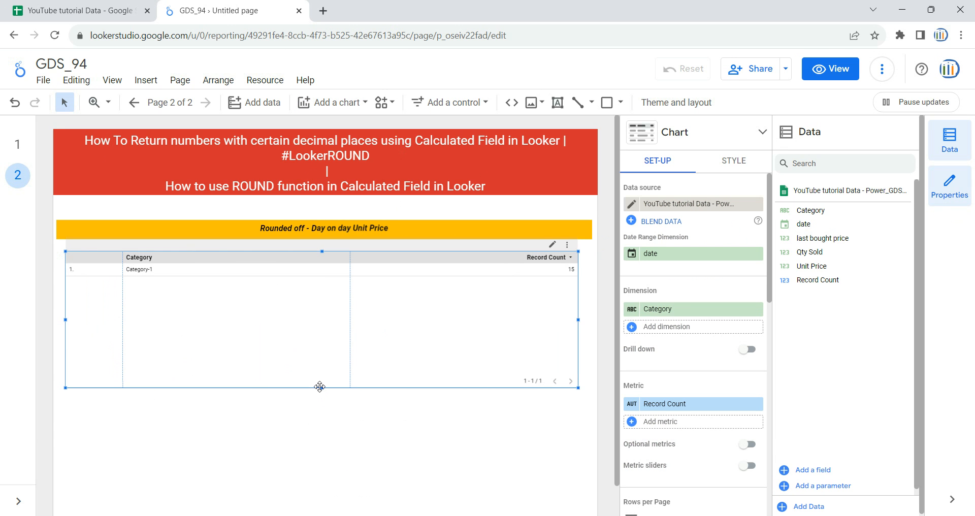
left_click_drag(321, 388, 321, 463)
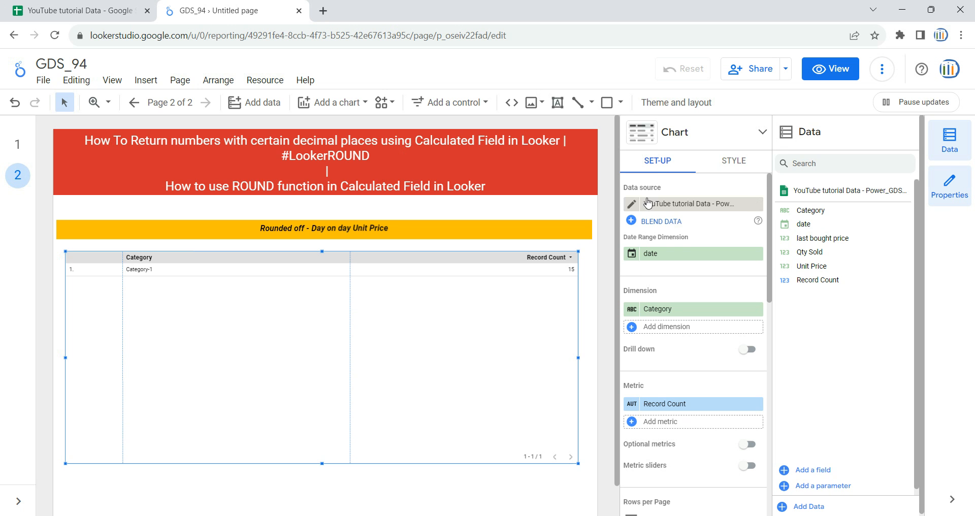
Check the new table's available data sources and review the finished table on page 1 before returning to page 2.
left_click(693, 206)
scroll(694, 289, "down", 3)
scroll(694, 304, "up", 3)
left_click(863, 370)
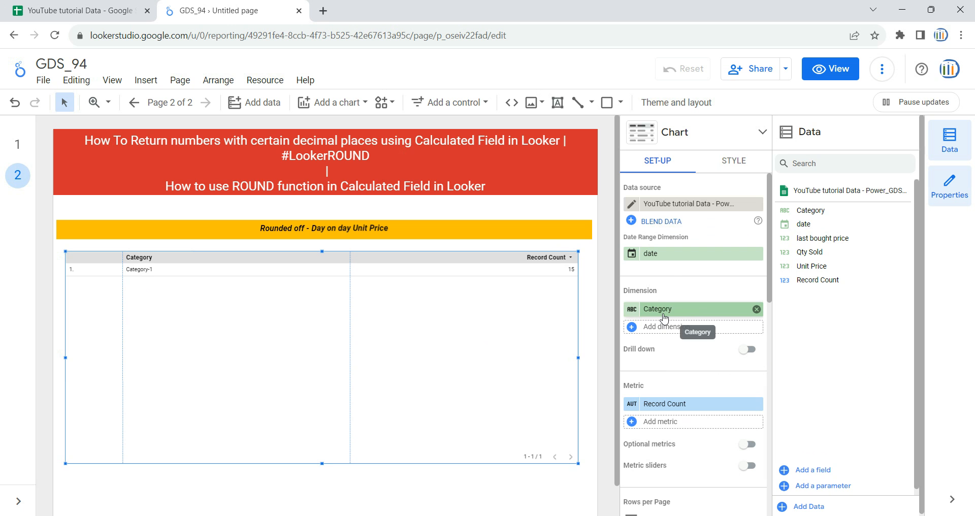
left_click(17, 145)
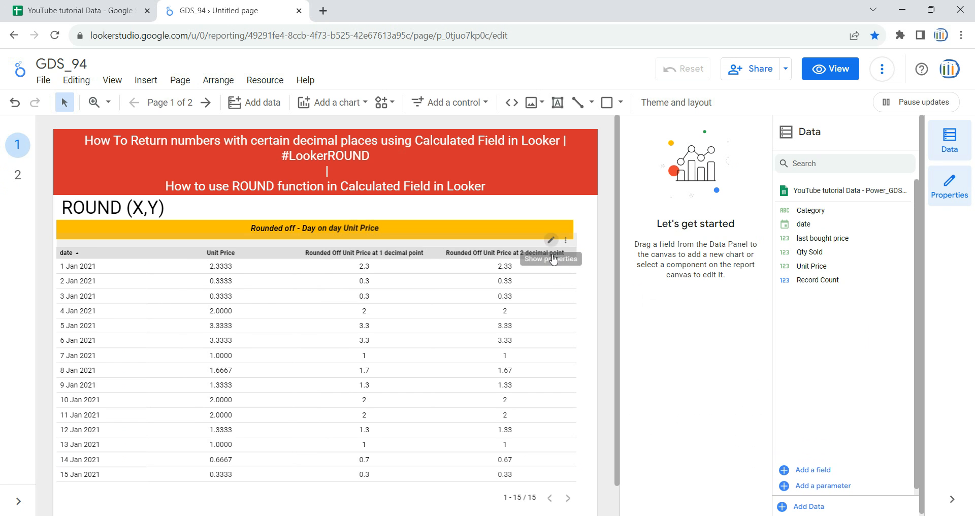
left_click(17, 175)
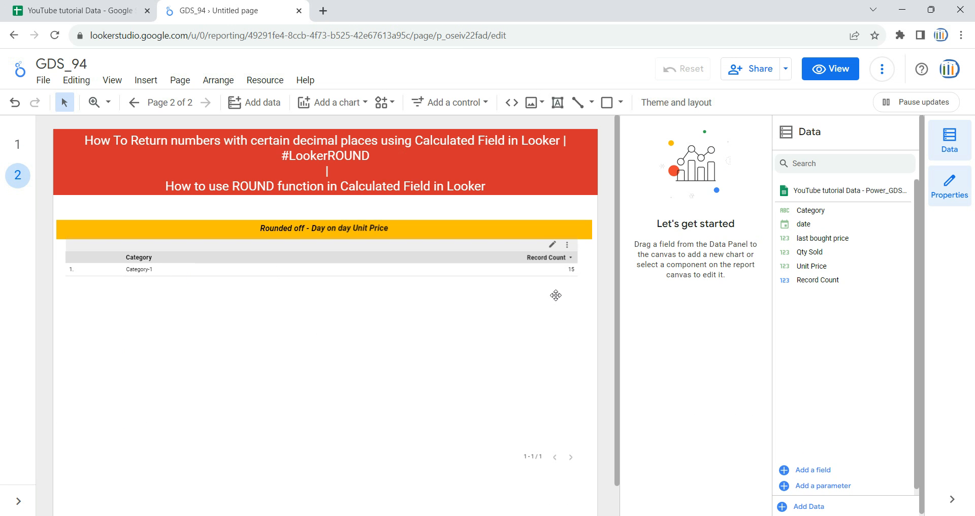
Replace the Category dimension of the page 2 table with date.
left_click(427, 290)
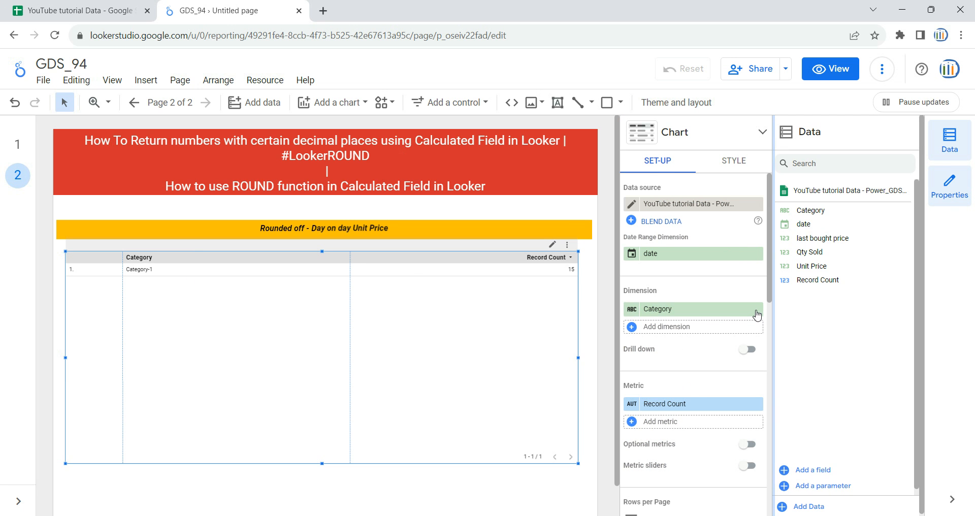
left_click(756, 311)
left_click_drag(804, 224, 679, 317)
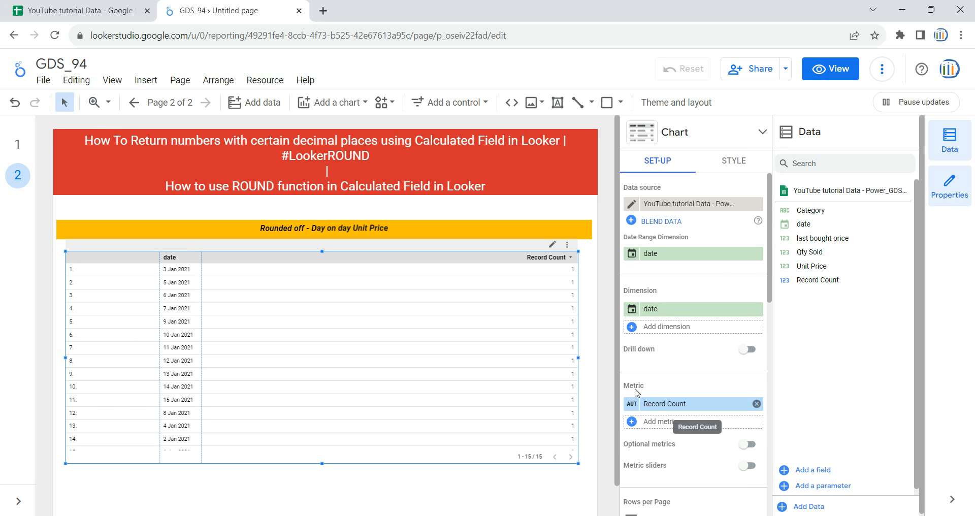
Replace the table's Record Count metric with Unit Price and narrow the row-number and date columns.
left_click(757, 404)
left_click_drag(813, 266, 699, 408)
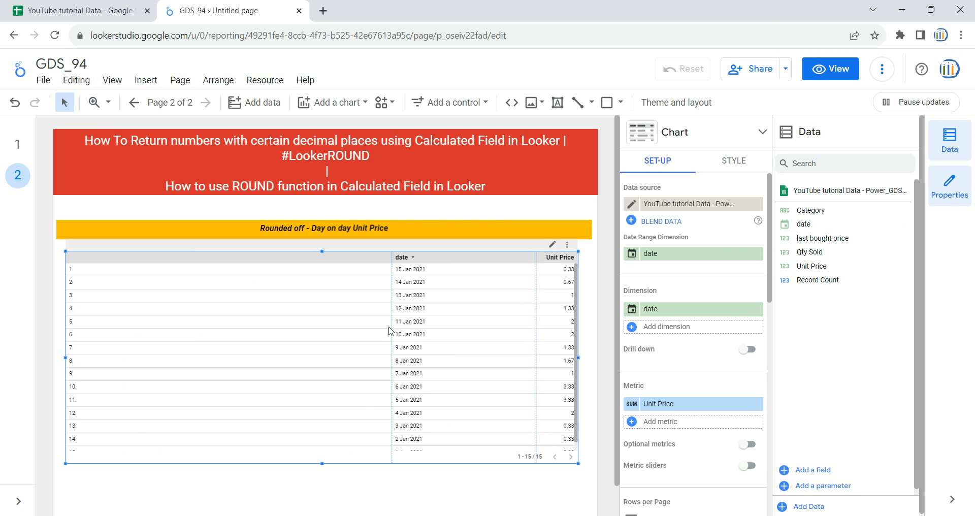
left_click_drag(391, 329, 107, 331)
left_click_drag(536, 318, 216, 324)
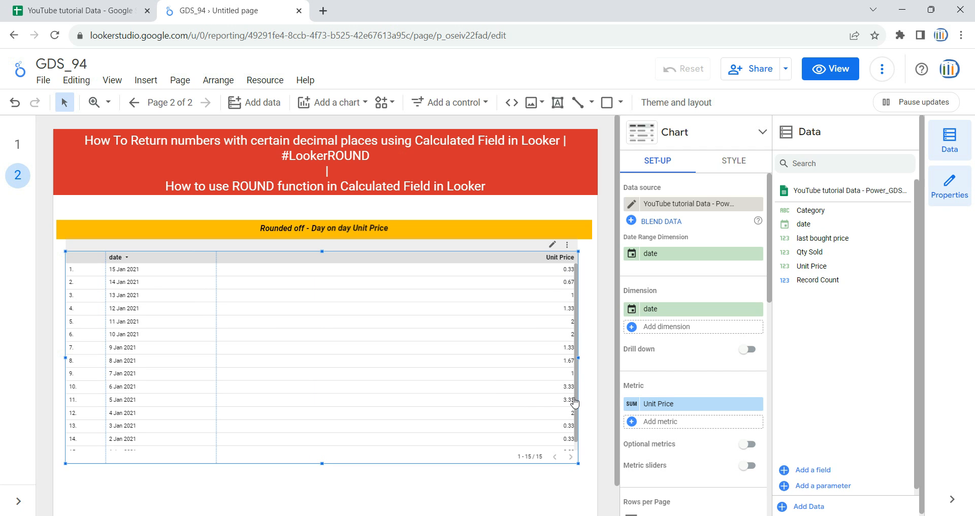
Switch to Google Sheets to check the decimals in the Unit Price column, and return to page 2 of the report.
left_click(144, 4)
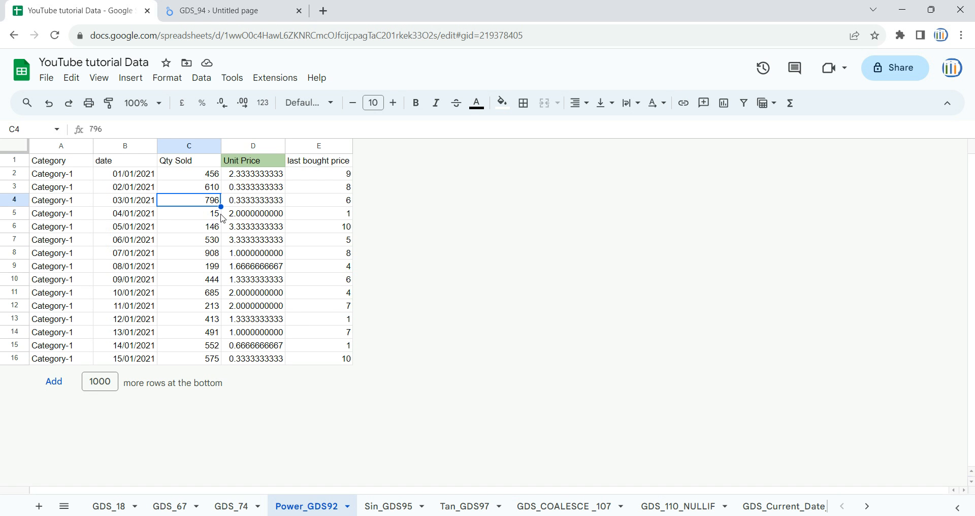
left_click(253, 174)
left_click(255, 143)
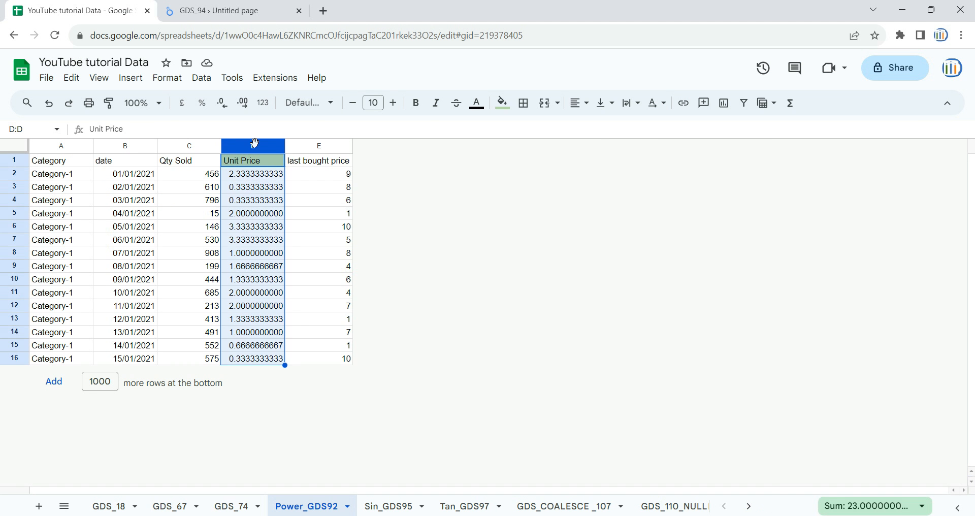
left_click(215, 11)
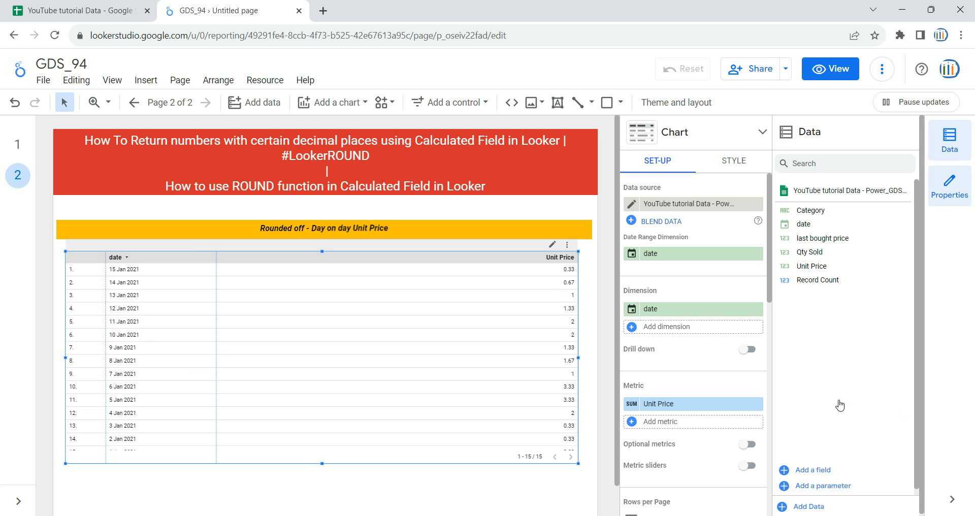
Create a new calculated metric field for the table and name it "Unitprice_with 1 decimal point".
left_click(659, 422)
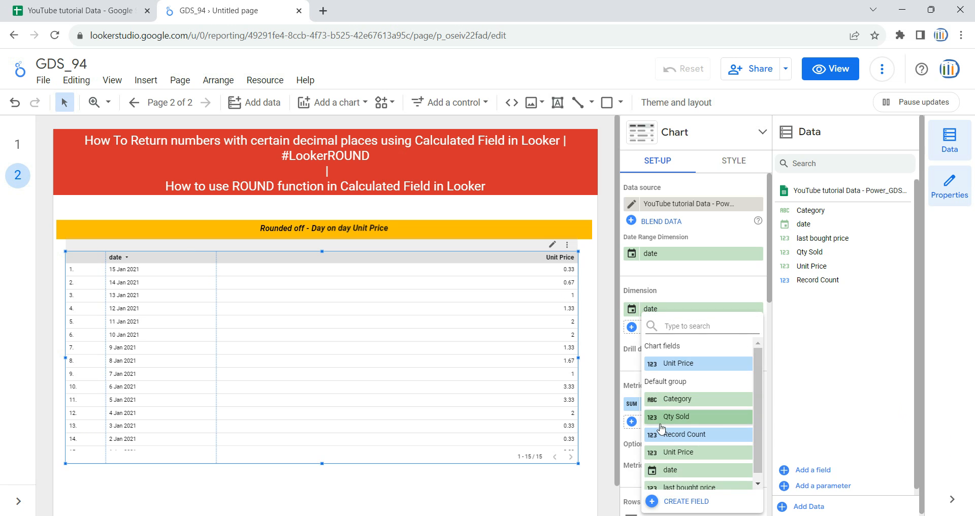
left_click(686, 502)
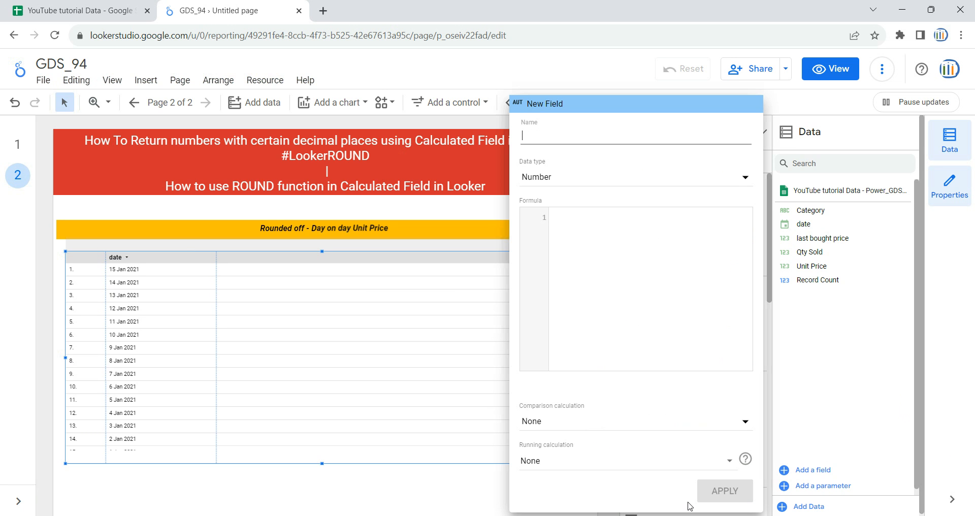
left_click(590, 138)
type("Unitprice_with")
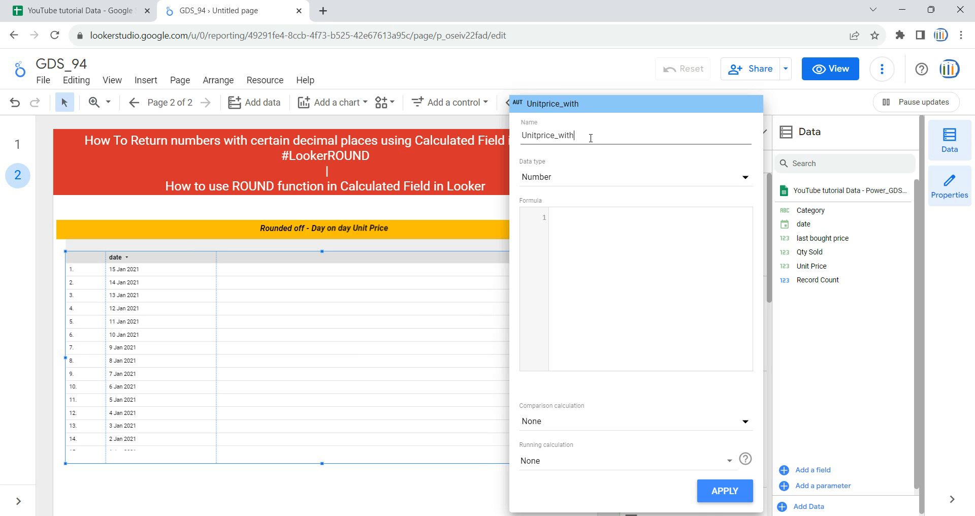
type(" 1 decimal point")
Give the field the formula ROUND(Unit Price,1), apply it to the table, and widen its column to fit the full header.
left_click(647, 213)
type("roun")
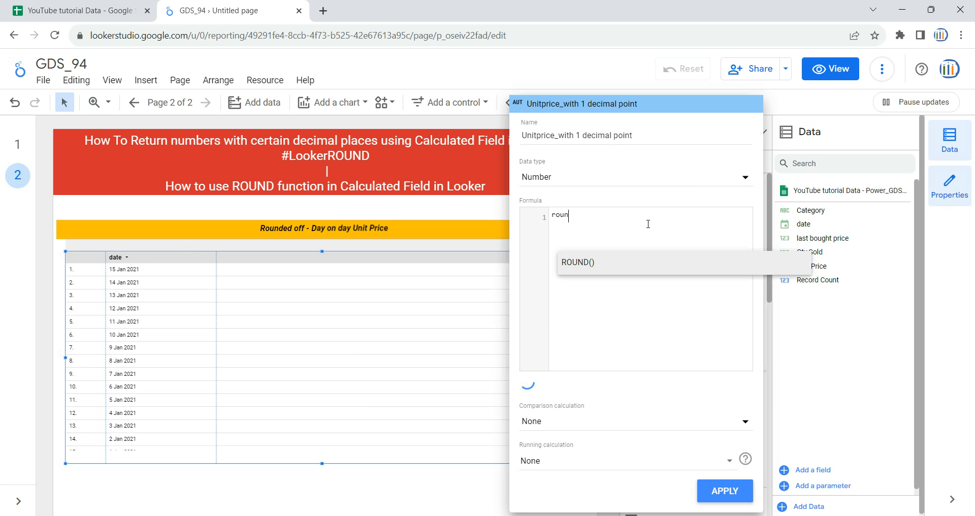
key("Return")
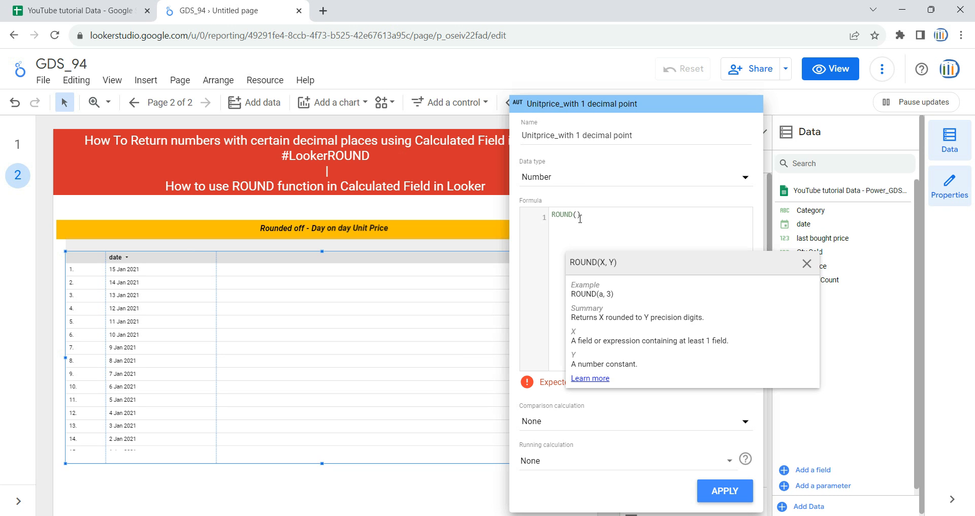
type("Uni")
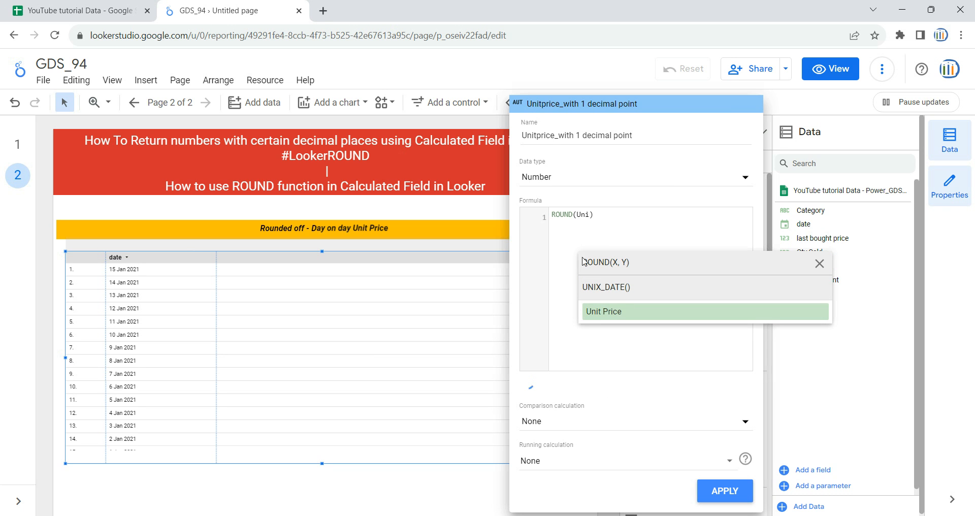
left_click(627, 311)
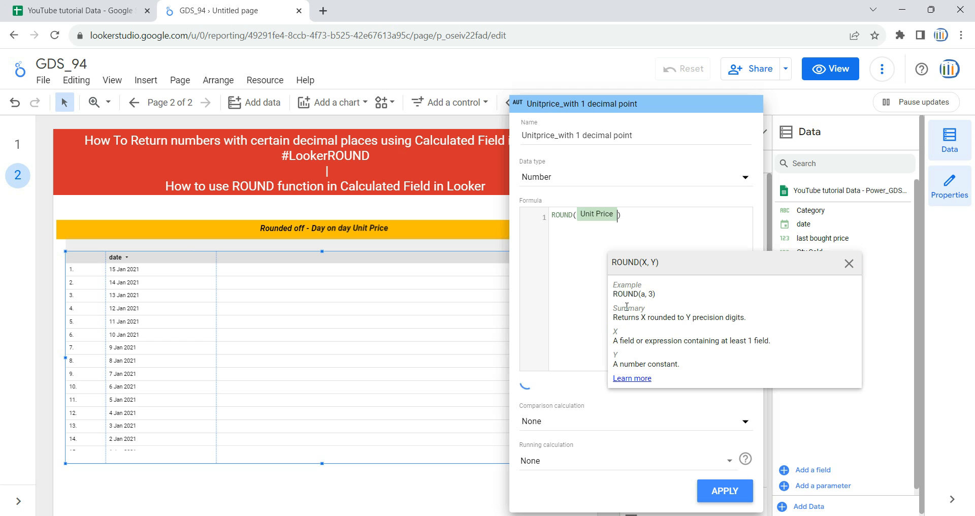
type(",")
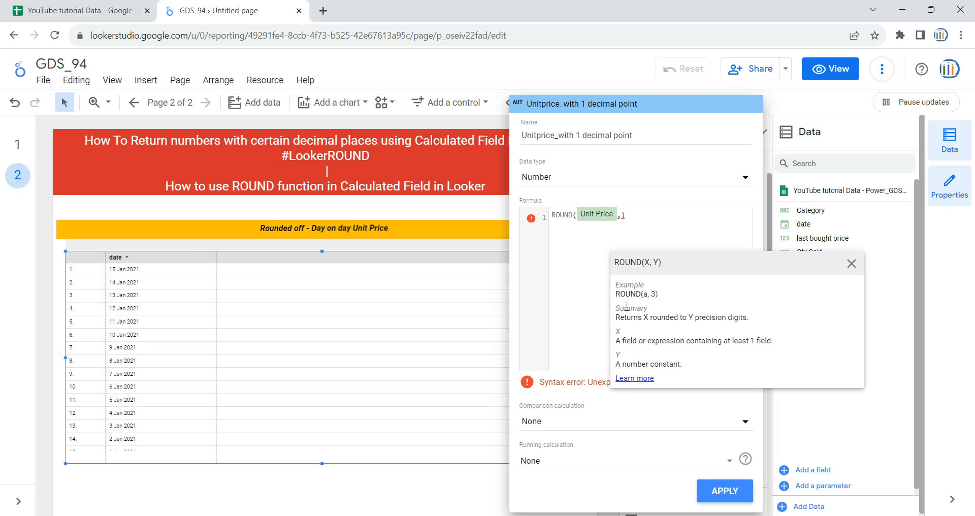
type("1")
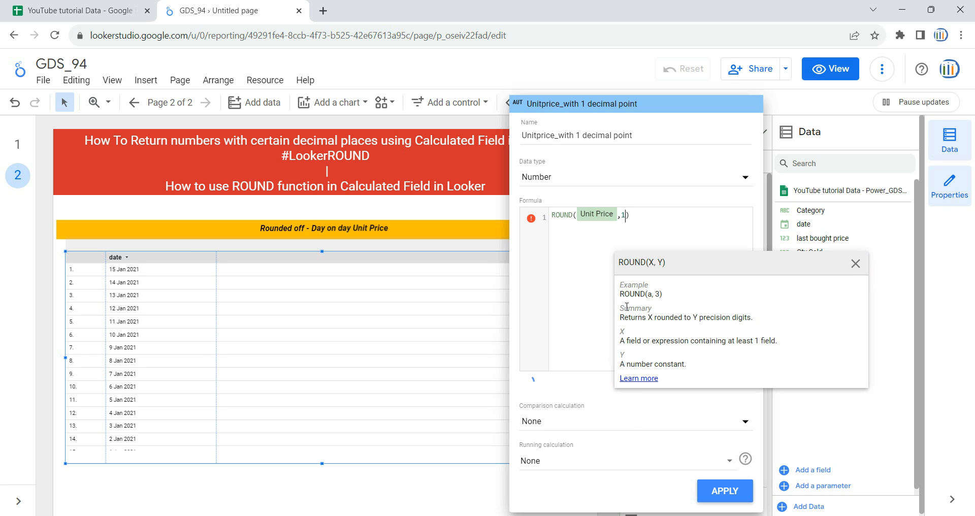
scroll(703, 237, "down", 3)
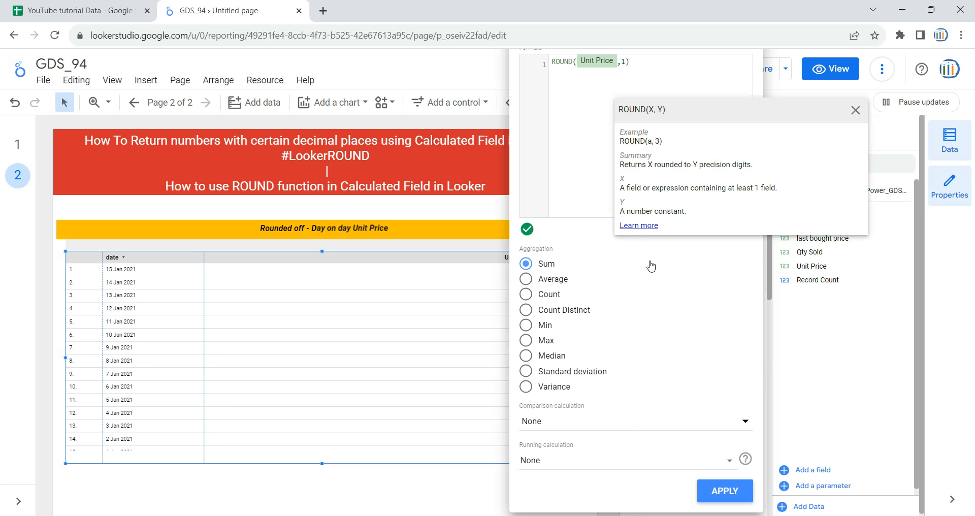
left_click(731, 495)
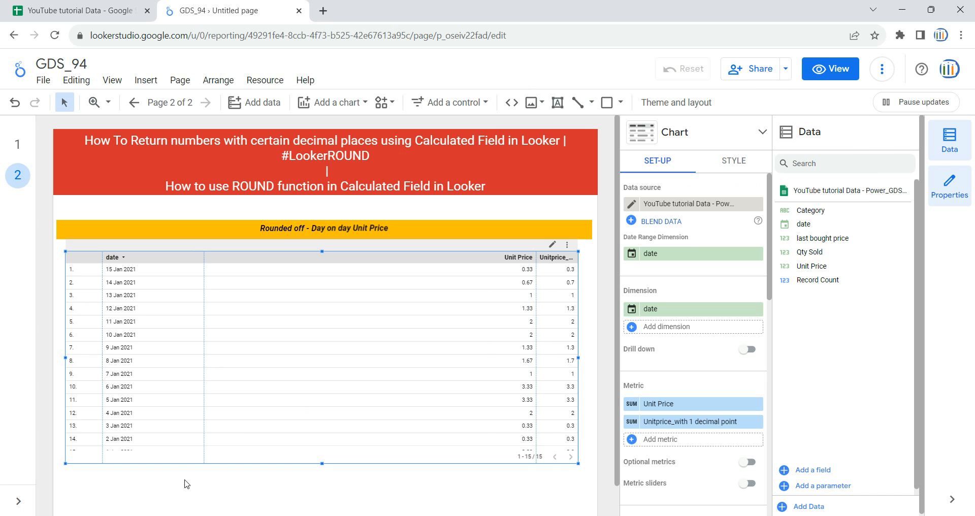
left_click_drag(534, 326, 388, 322)
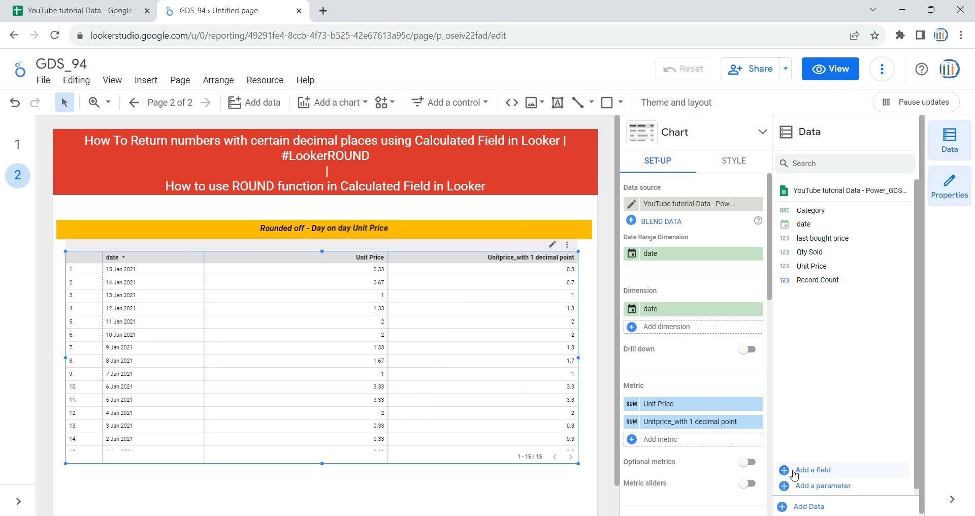
Add a calculated field to the data source and name it "Unit_price_with 4 decimal_points".
left_click(813, 471)
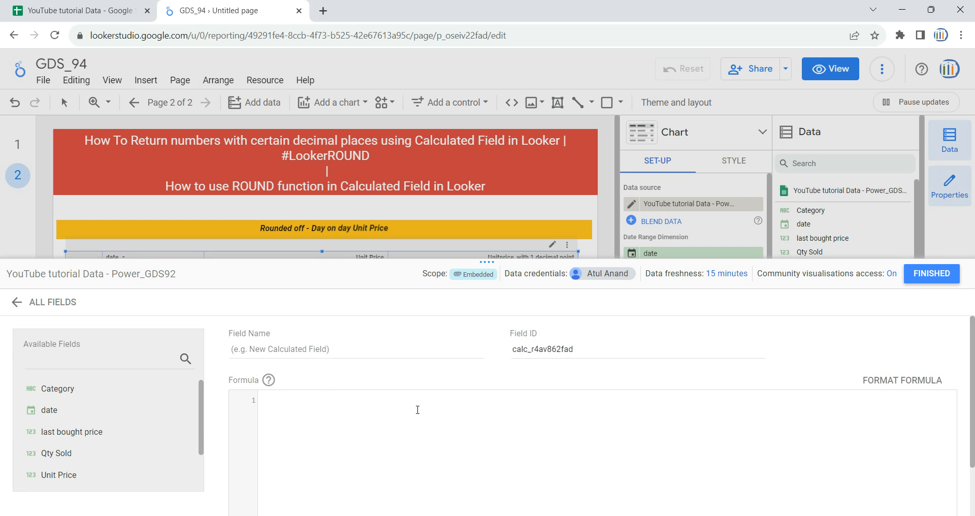
left_click(365, 349)
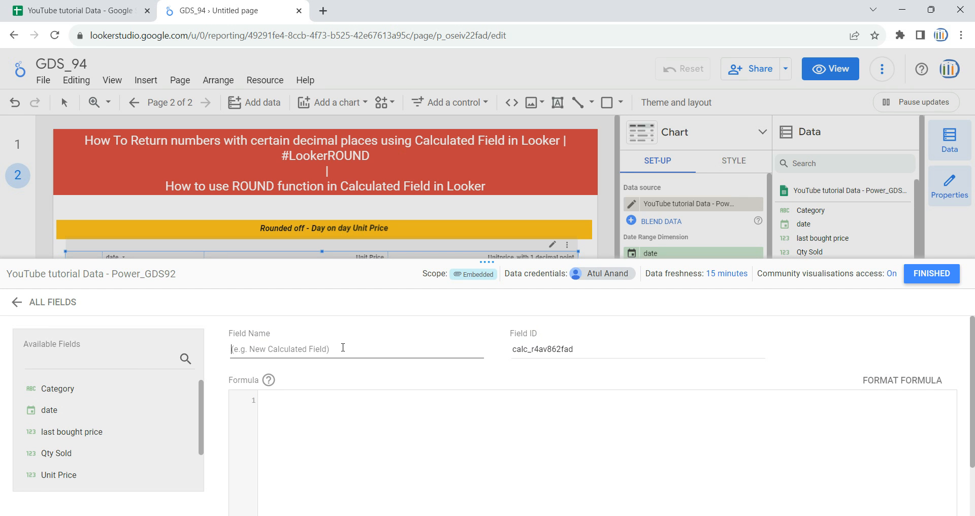
type("Unit_price_with 4")
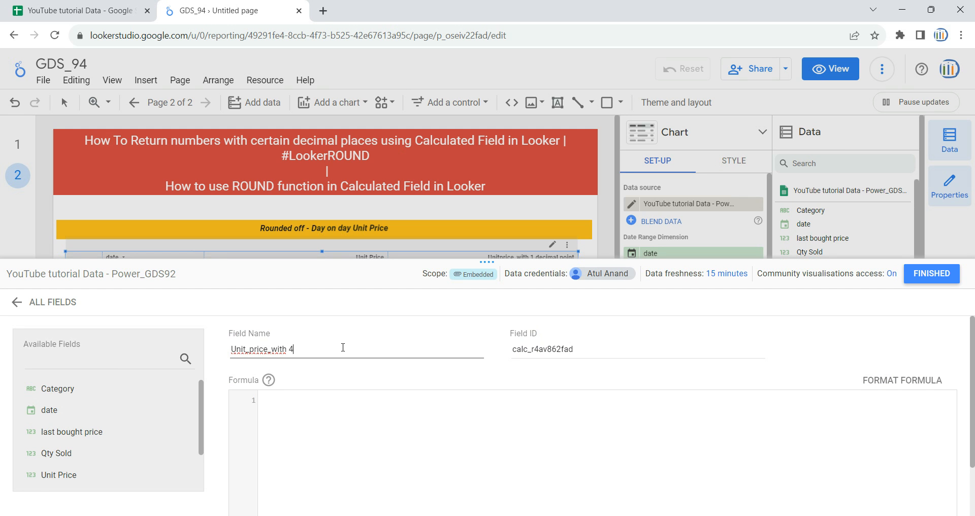
type(" deciaaml")
key("BackSpace")
key("BackSpace")
type("mal_points")
Enter the formula ROUND(Unit Price,4) for the data source's new calculated field.
left_click(378, 429)
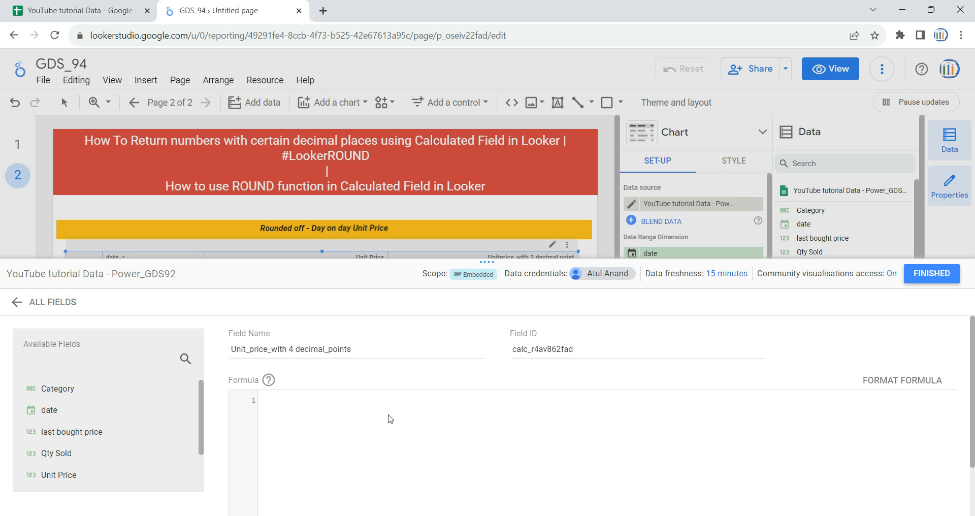
type("roun")
key("Return")
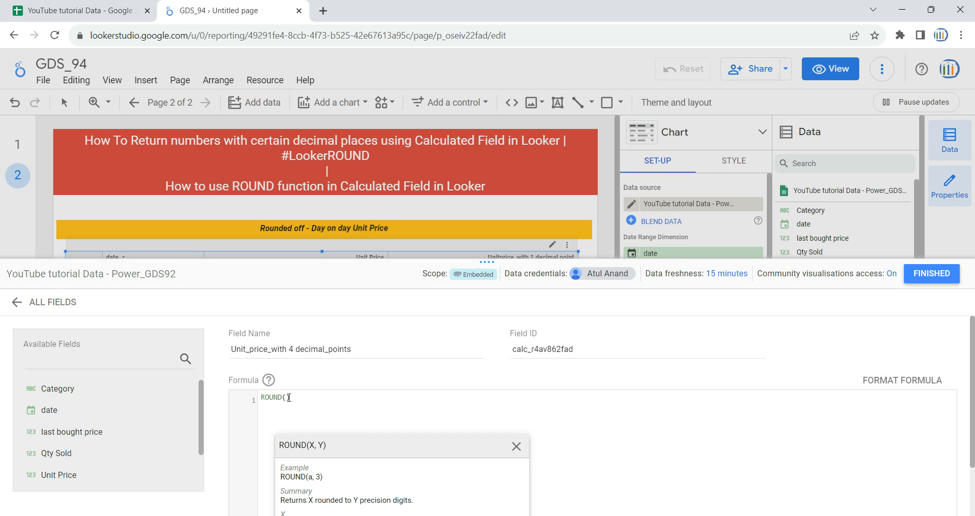
type("Uni")
key("Return")
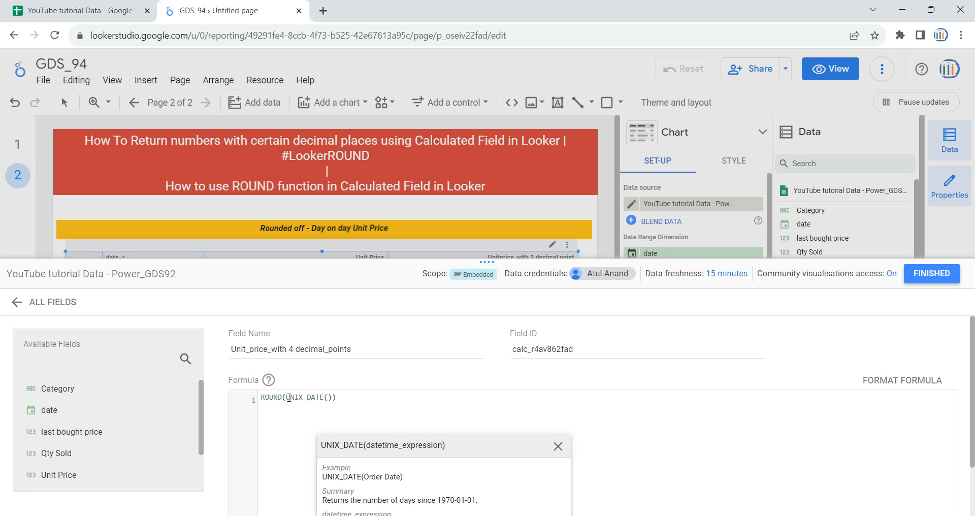
key("BackSpace")
key("BackSpace")
key("BackSpace")
key("BackSpace")
key("BackSpace")
key("BackSpace")
key("BackSpace")
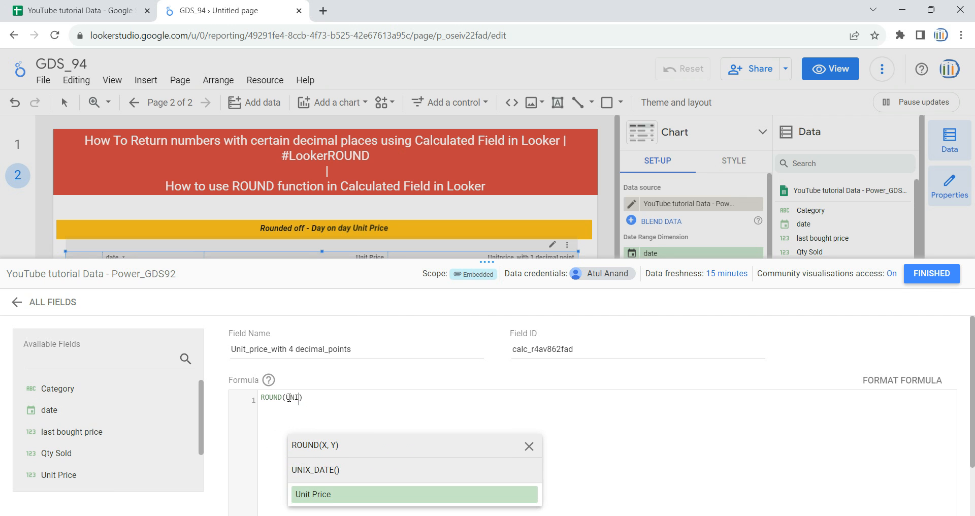
type("t")
left_click(328, 474)
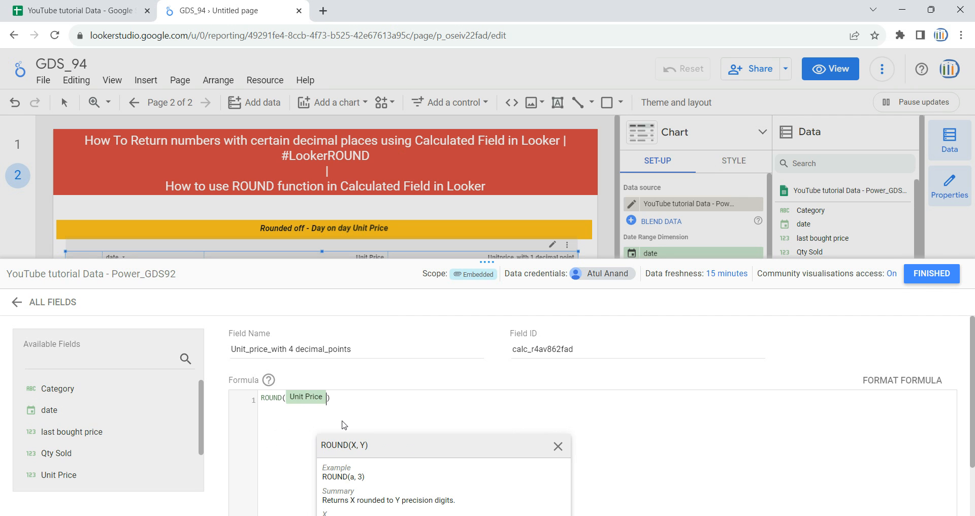
type(",")
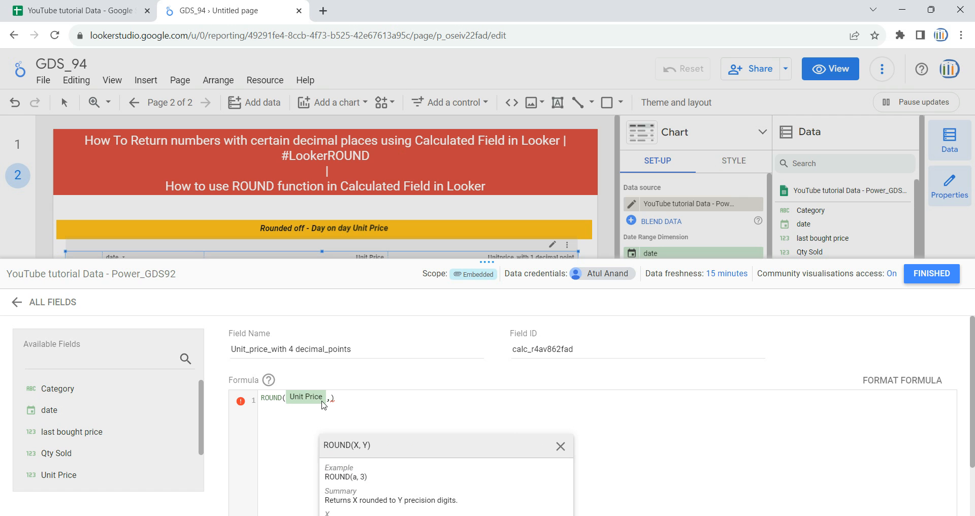
type("4")
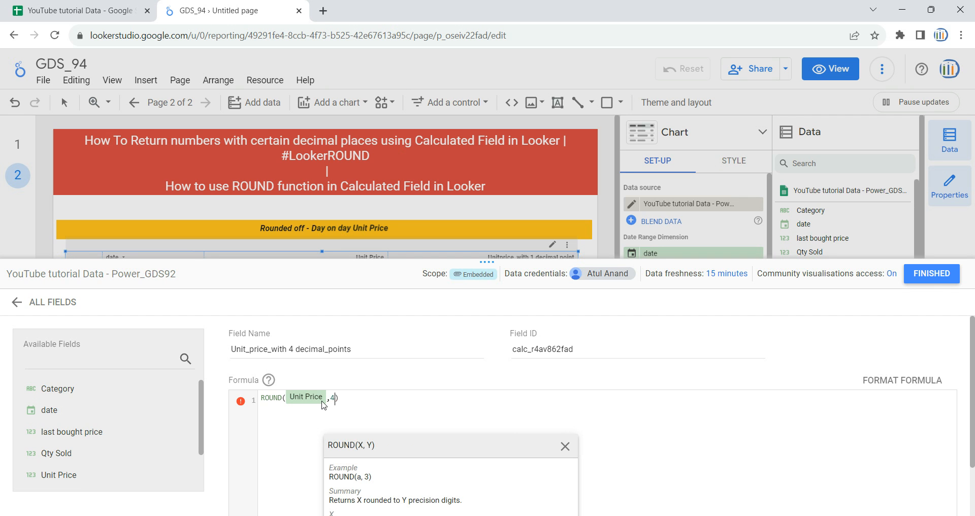
left_click(459, 409)
Save the calculated field, close the field editor, and add Unit_price_with 4 decimal_points as the table's third metric.
scroll(471, 409, "down", 2)
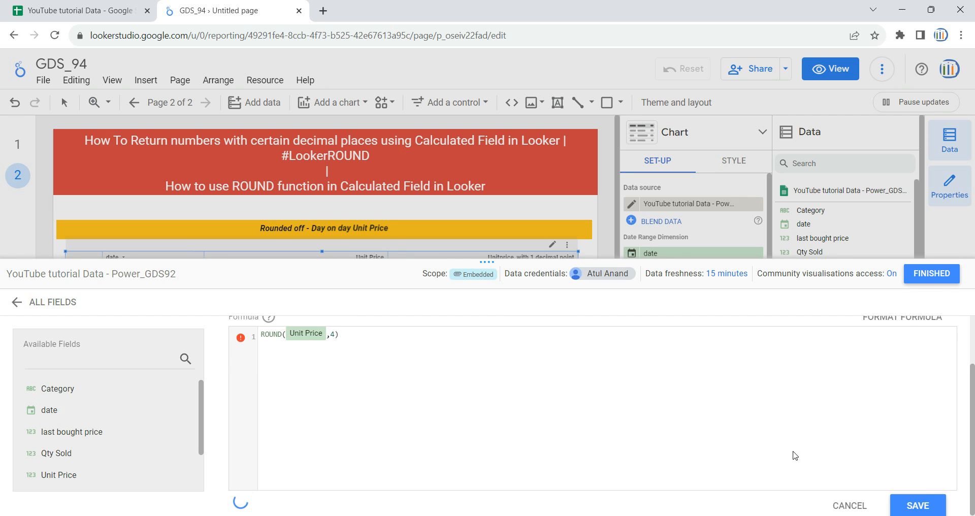
left_click(922, 503)
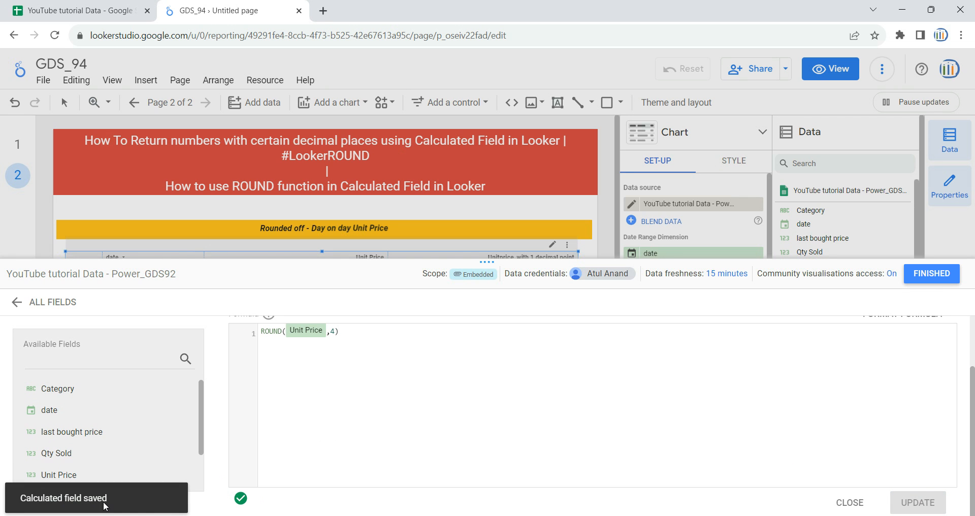
scroll(718, 397, "up", 2)
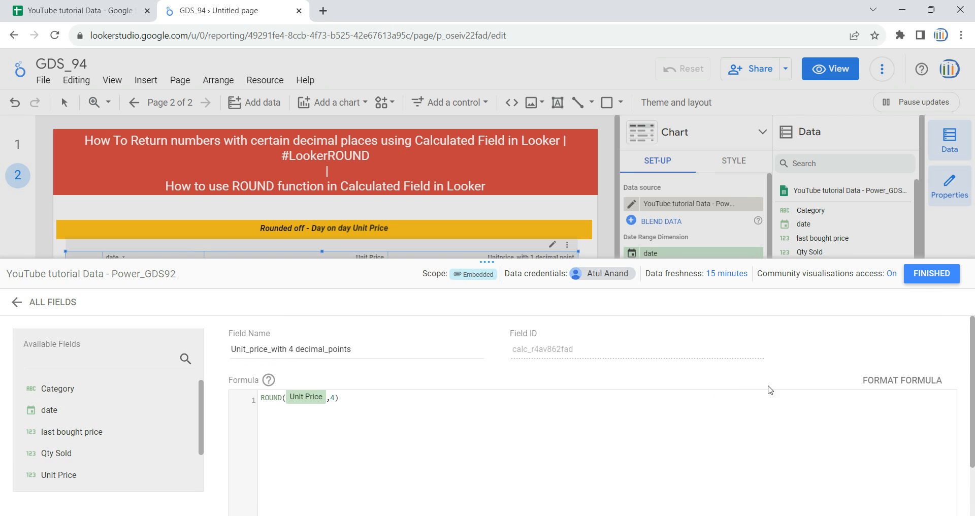
left_click(931, 273)
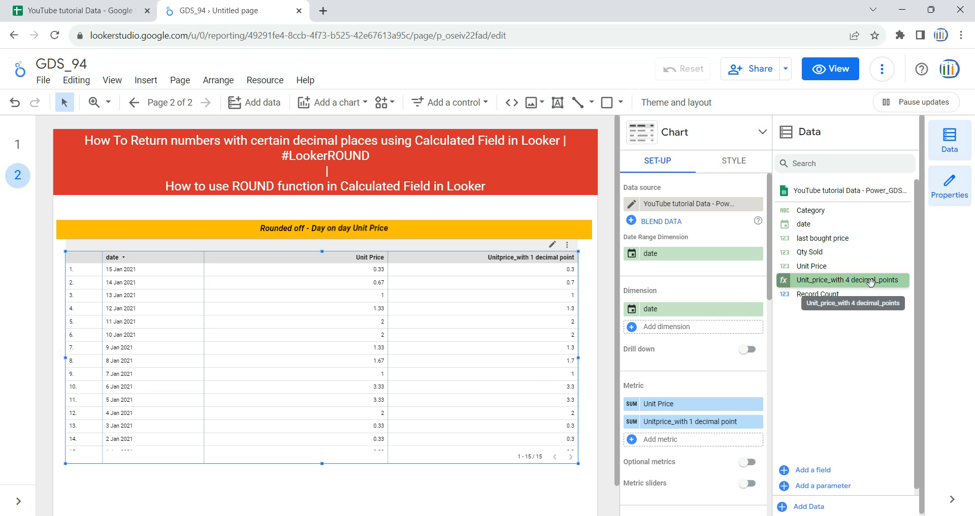
left_click_drag(858, 283, 711, 443)
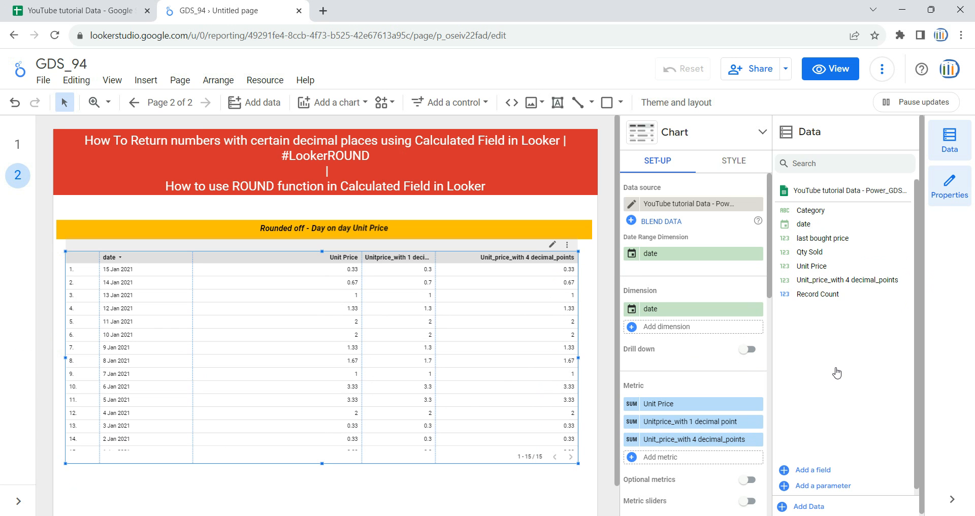
Check the source data columns in Google Sheets, and return to the Looker Studio report to open it in view mode.
scroll(821, 357, "down", 1)
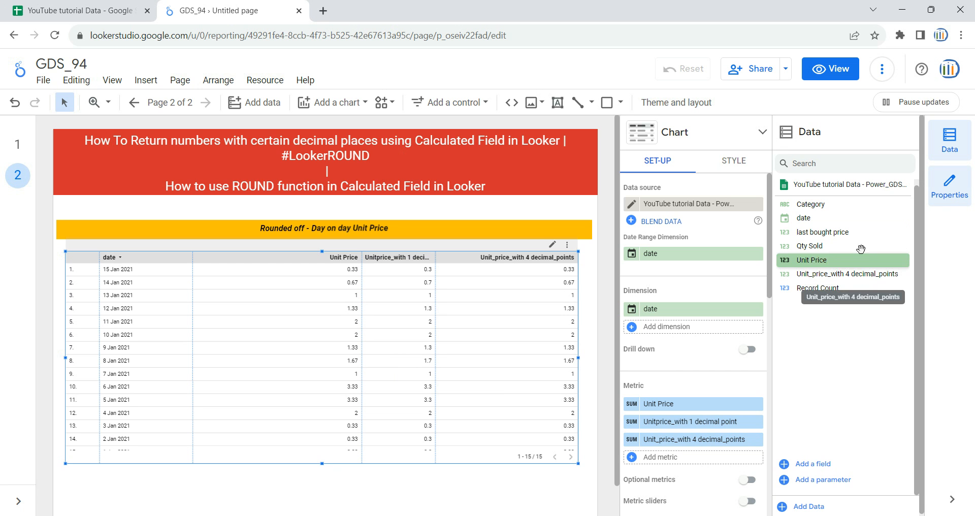
left_click(104, 6)
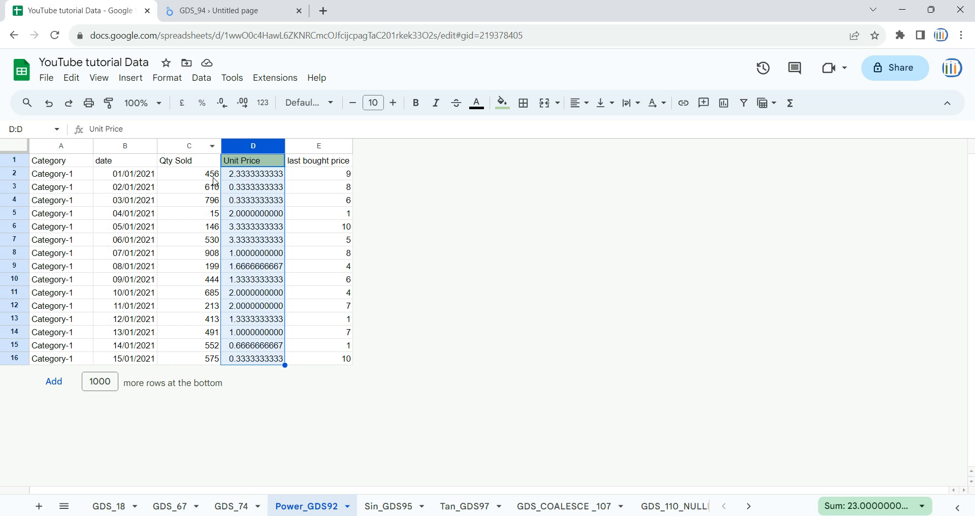
left_click(265, 213)
left_click_drag(318, 146, 65, 148)
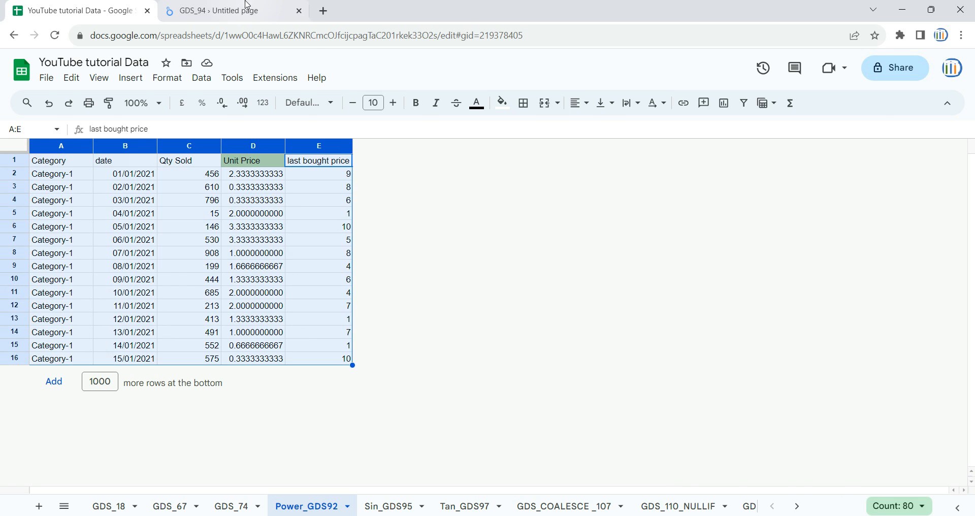
left_click(223, 11)
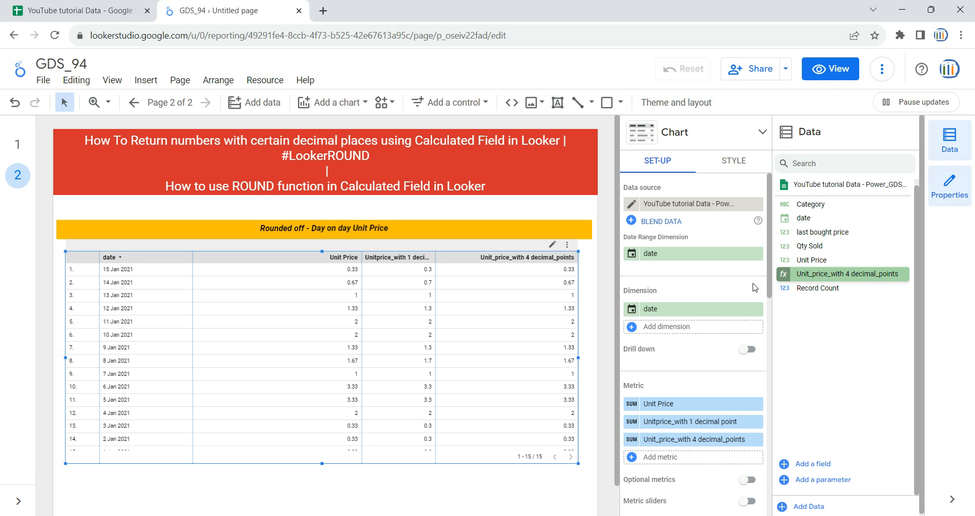
left_click(830, 76)
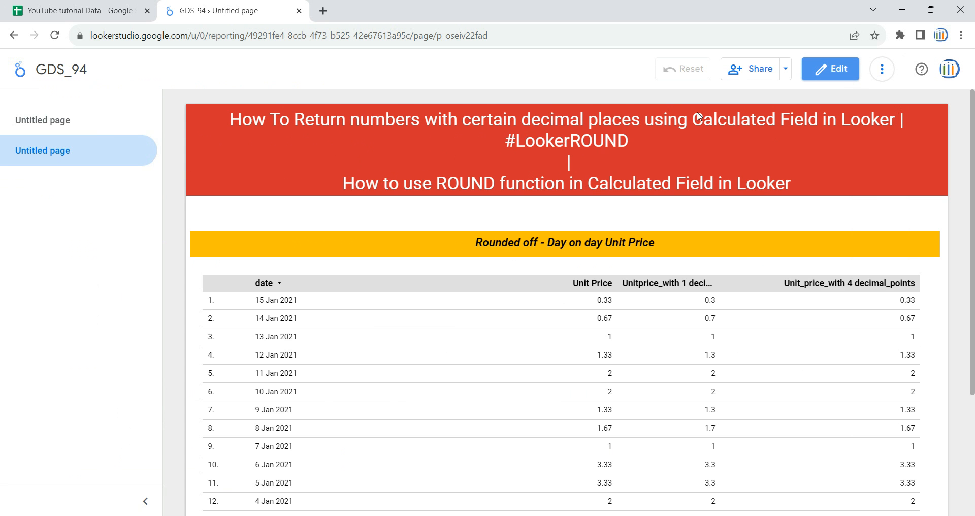